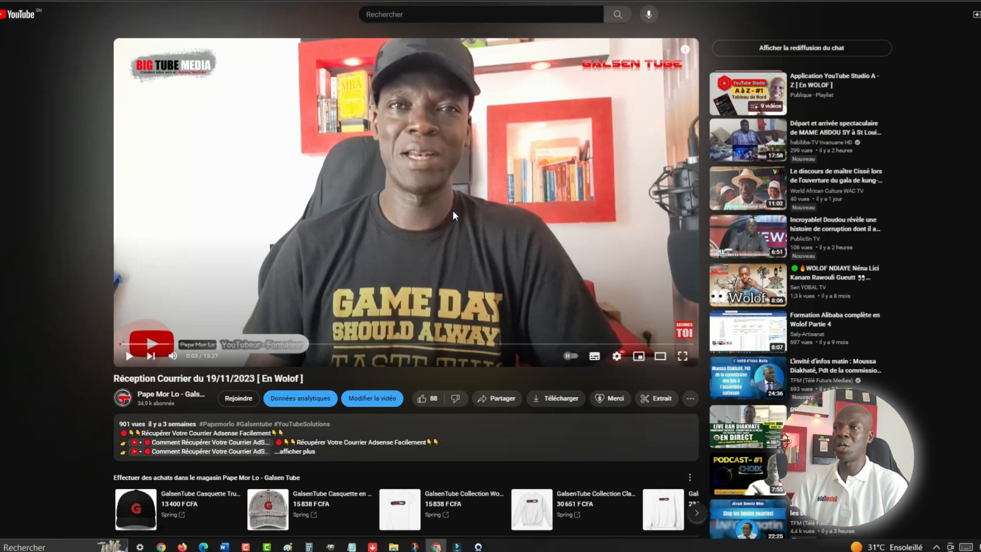
# Open the video editor for the video "Réception Courrier du 19/11/2023 [ En Wolof ]".
pyautogui.click(379, 402)
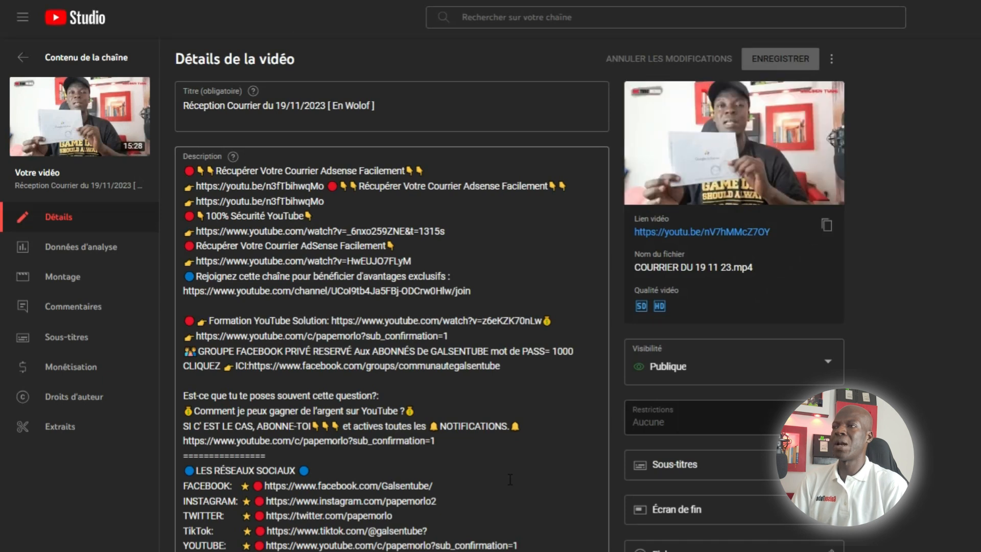
pyautogui.click(22, 57)
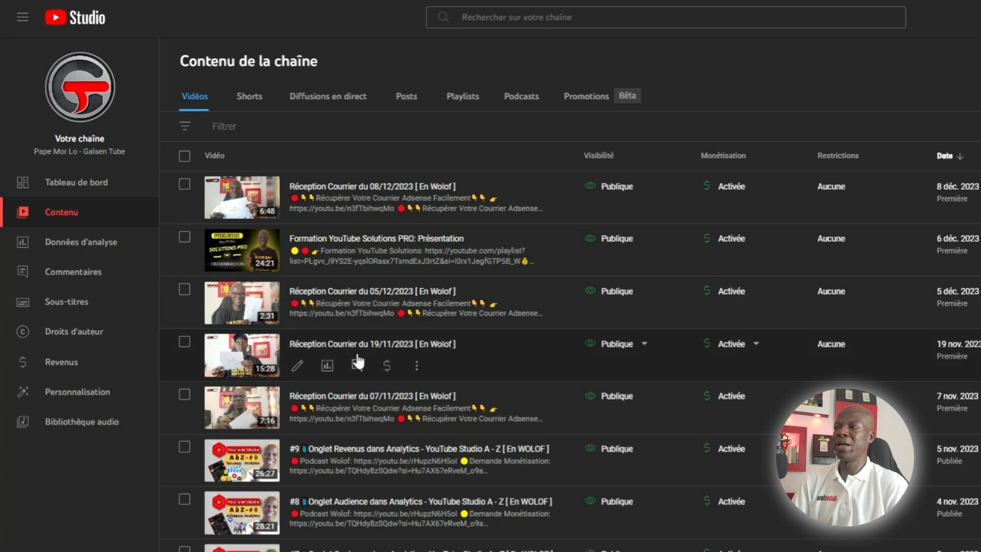
pyautogui.click(298, 367)
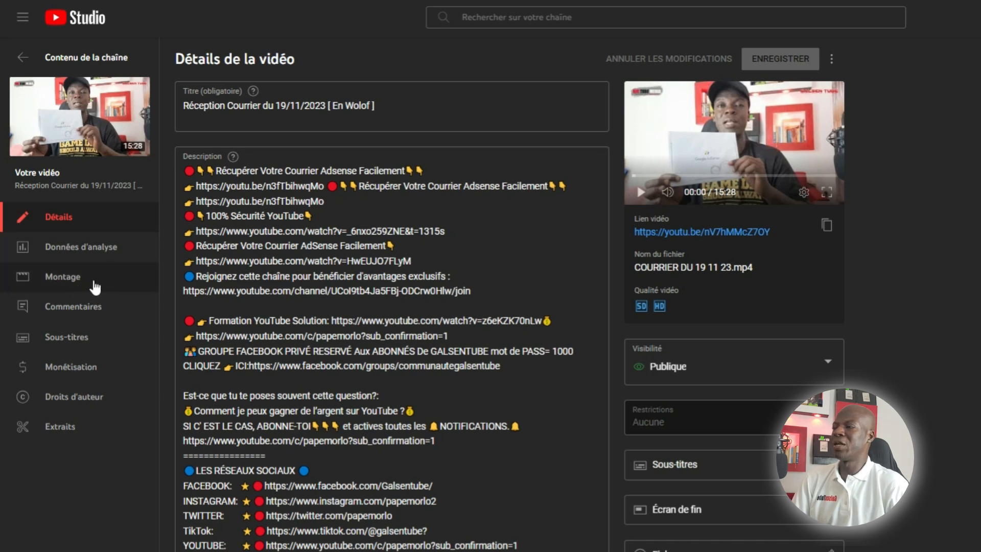
pyautogui.click(61, 279)
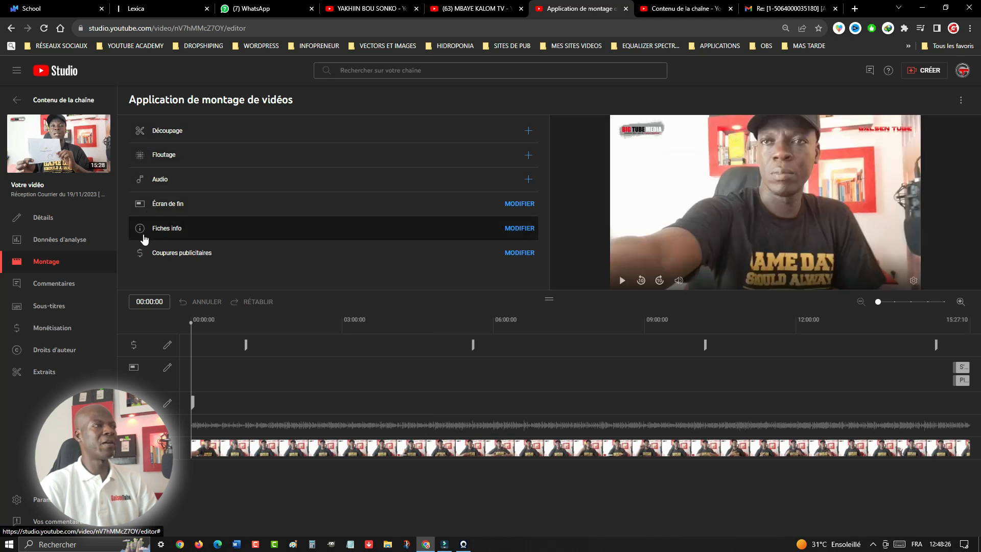
pyautogui.click(160, 261)
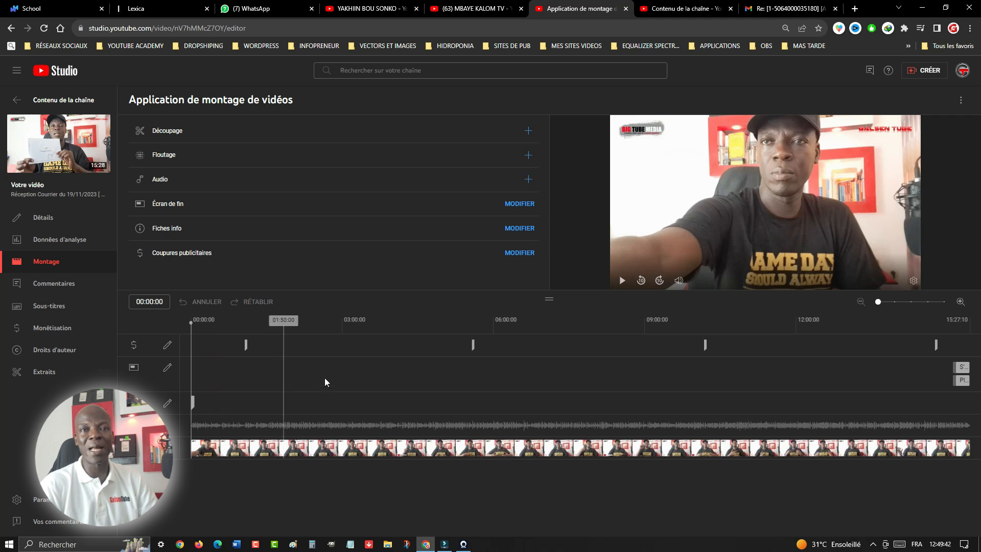
# Play the video up to 00:23:25 and start a new trim cut at that point.
pyautogui.click(622, 280)
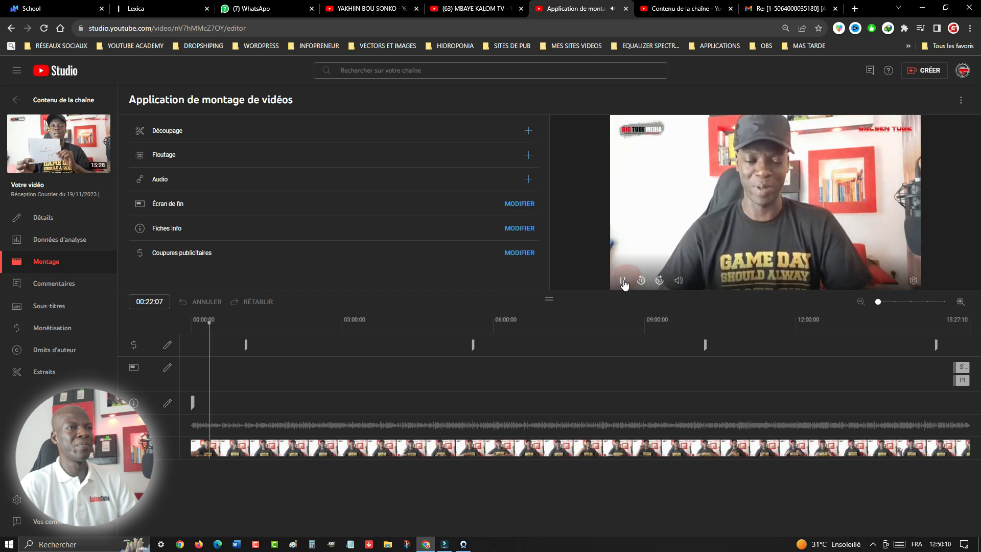
pyautogui.click(623, 280)
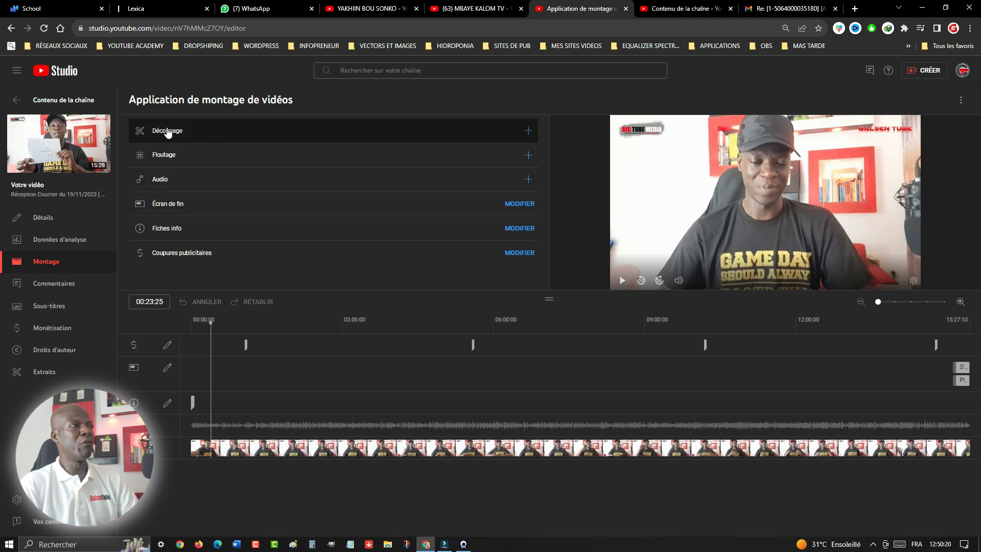
pyautogui.click(190, 136)
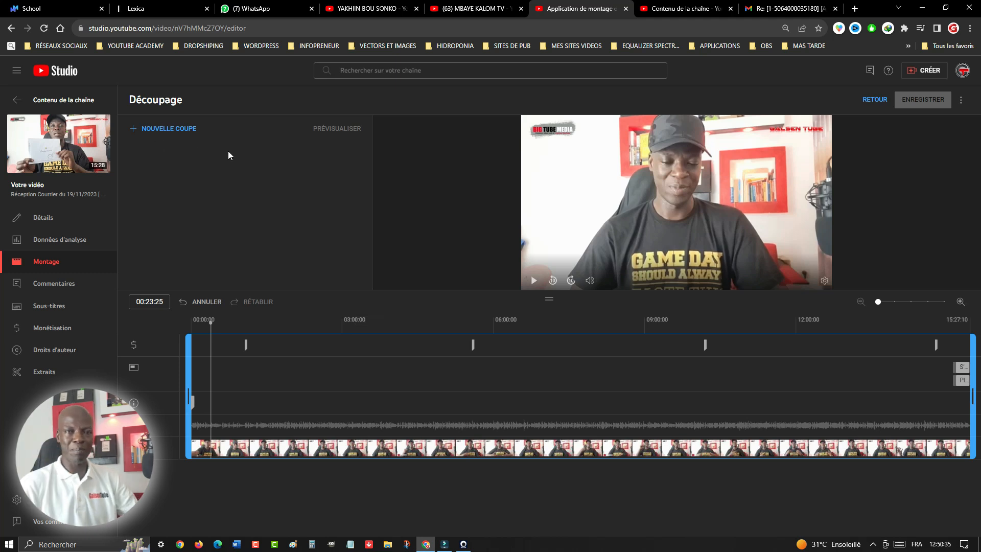
pyautogui.click(172, 130)
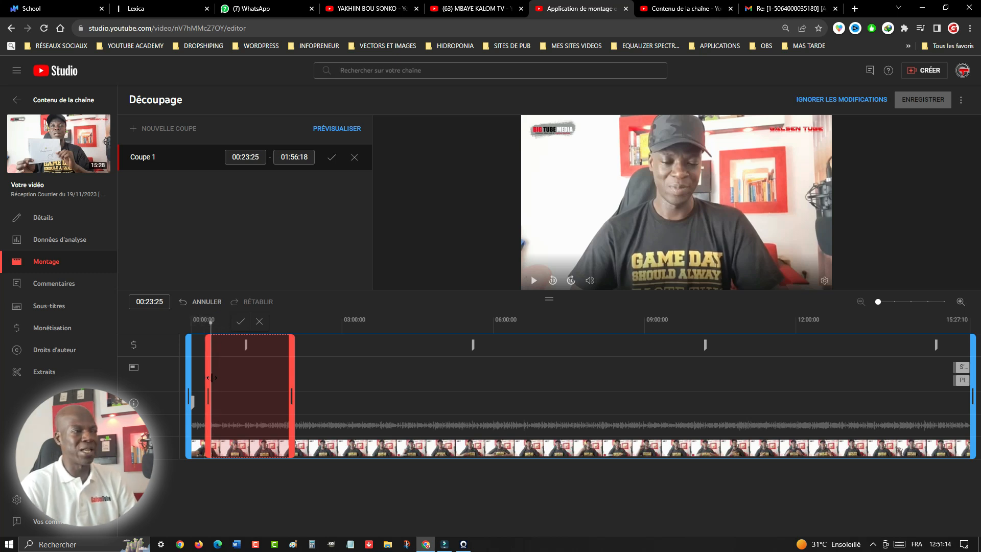
# Locate the closing passage near the video's end and extend the end of the cut to 14:48:13.
pyautogui.click(908, 332)
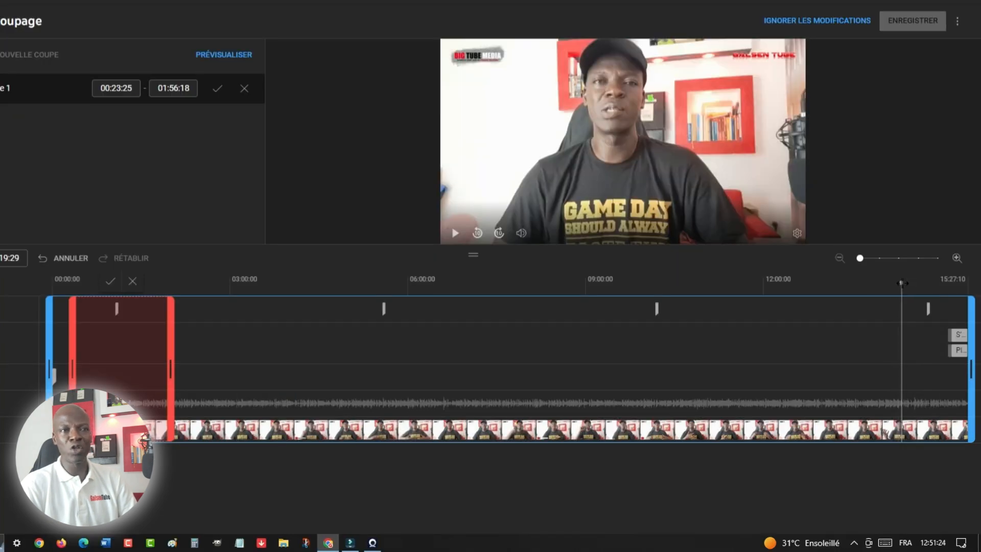
pyautogui.moveTo(902, 282); pyautogui.dragTo(851, 282)
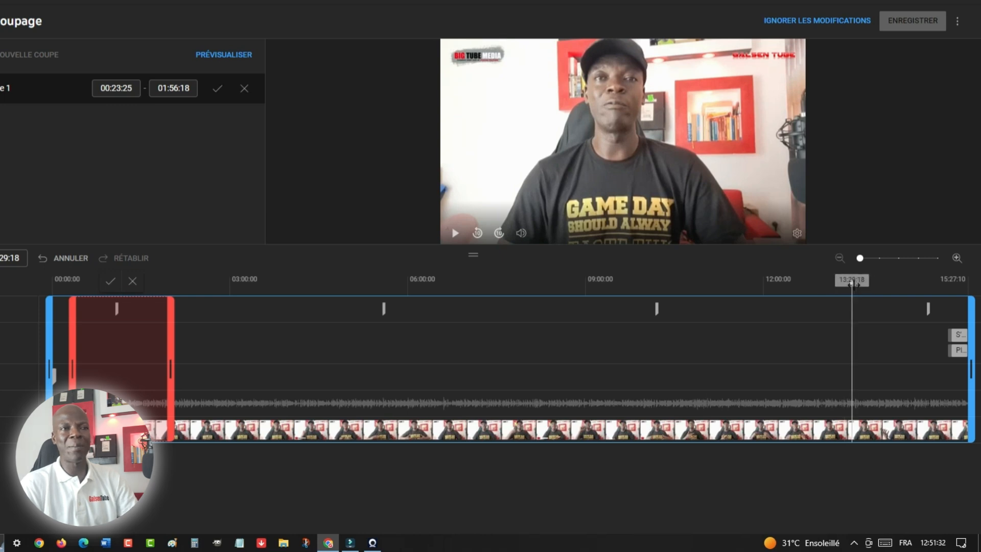
pyautogui.moveTo(851, 283)
pyautogui.mouseDown()
pyautogui.moveTo(705, 286)
pyautogui.moveTo(865, 290)
pyautogui.mouseUp()
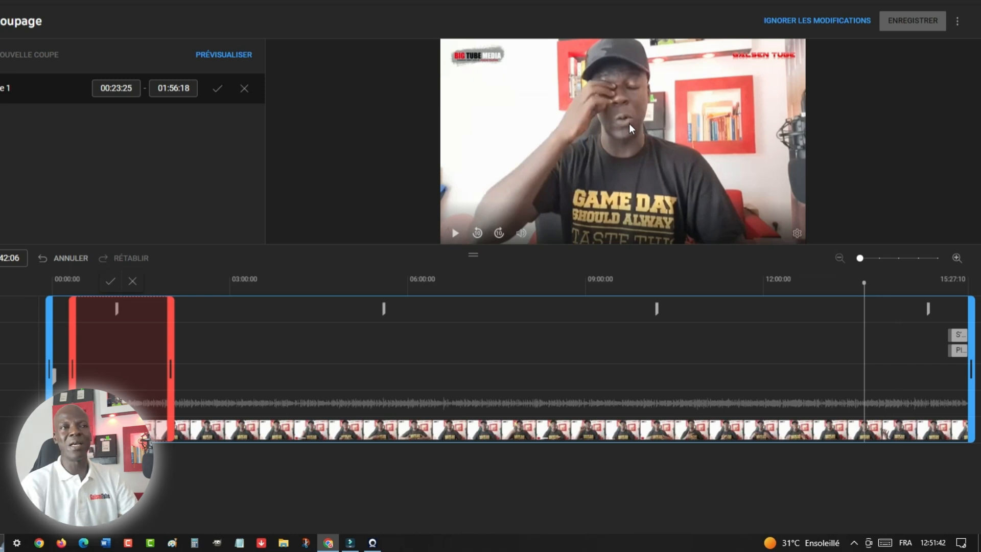
pyautogui.moveTo(864, 283); pyautogui.dragTo(927, 289)
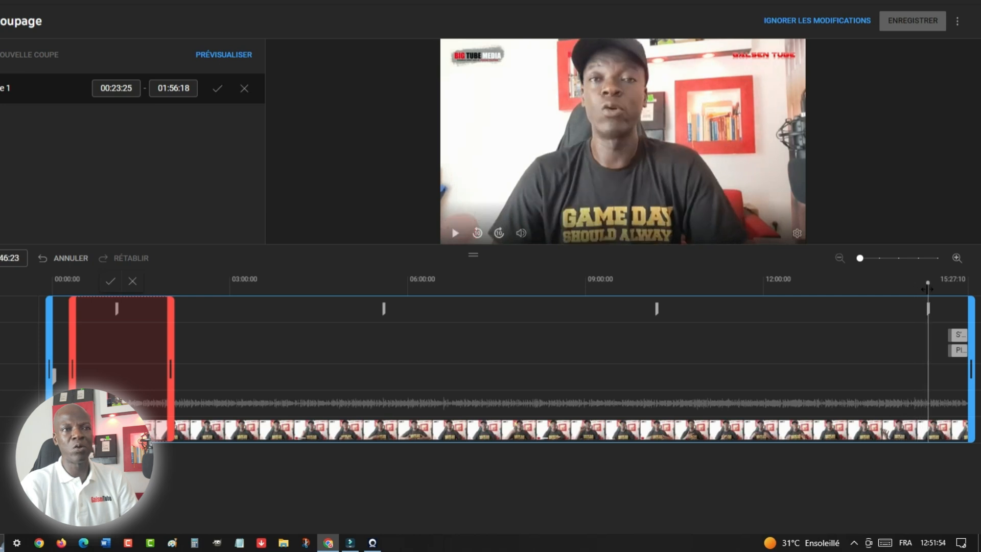
pyautogui.moveTo(925, 289); pyautogui.dragTo(921, 290)
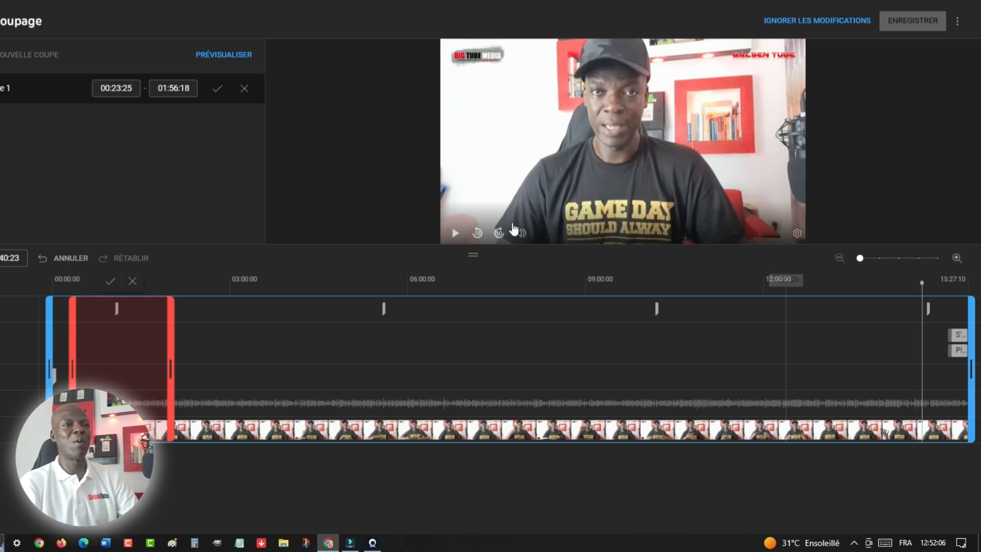
pyautogui.click(456, 235)
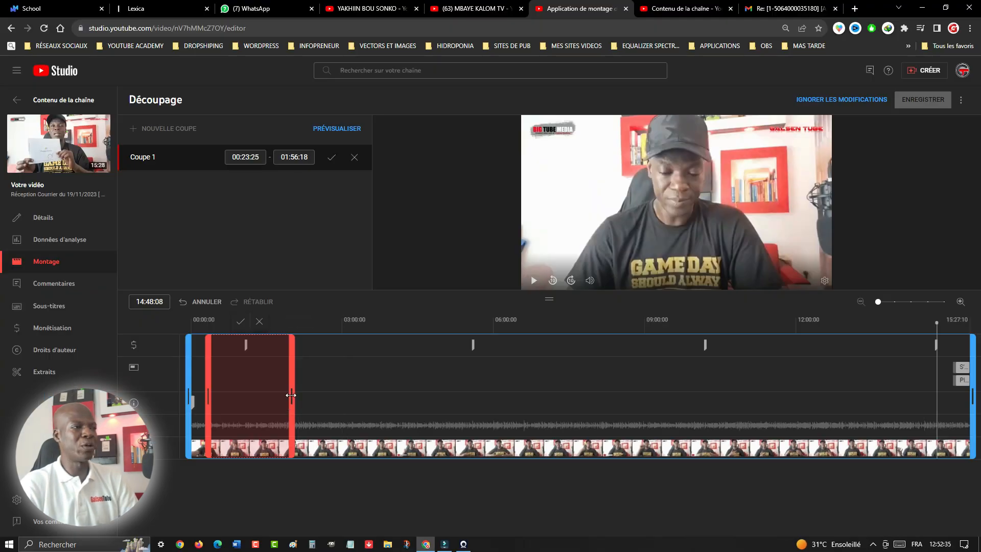
pyautogui.moveTo(291, 394); pyautogui.dragTo(937, 397)
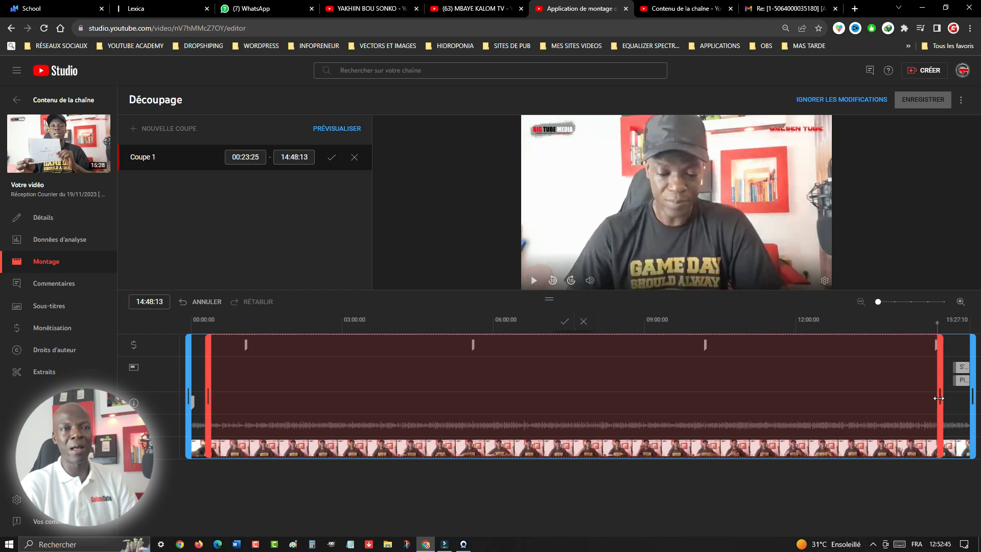
# Play the footage just past the cut's end, and confirm the cut from 00:23:25 to 14:48:13.
pyautogui.click(534, 281)
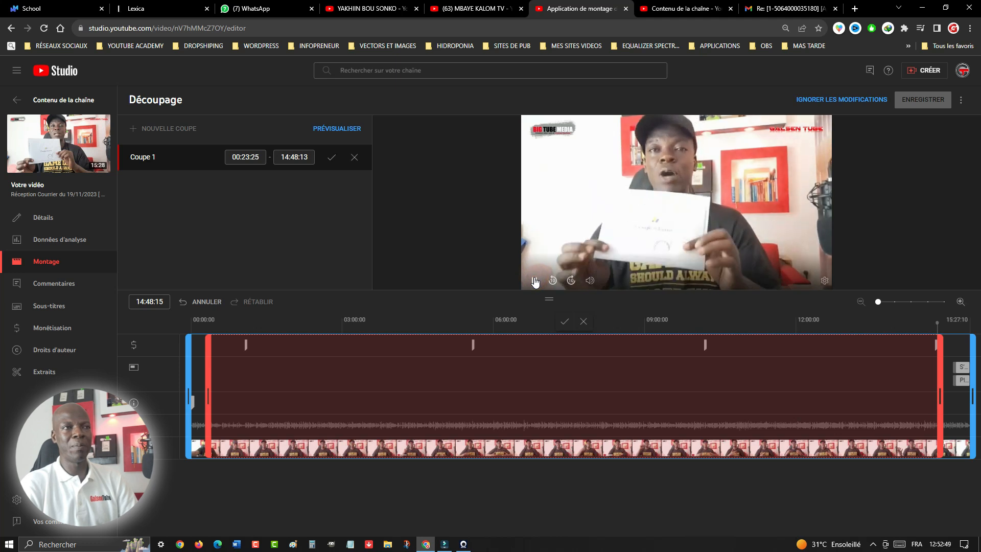
pyautogui.click(533, 280)
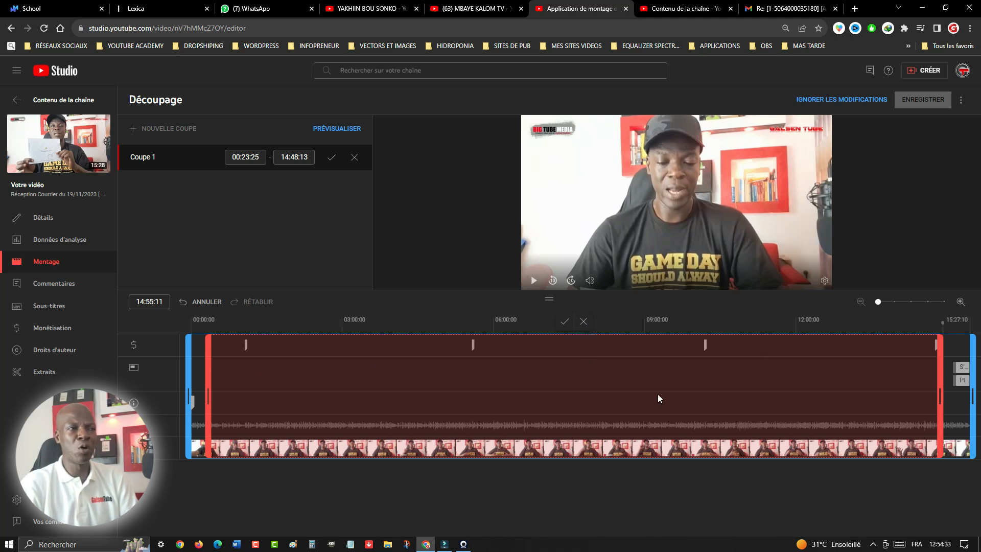
pyautogui.click(565, 322)
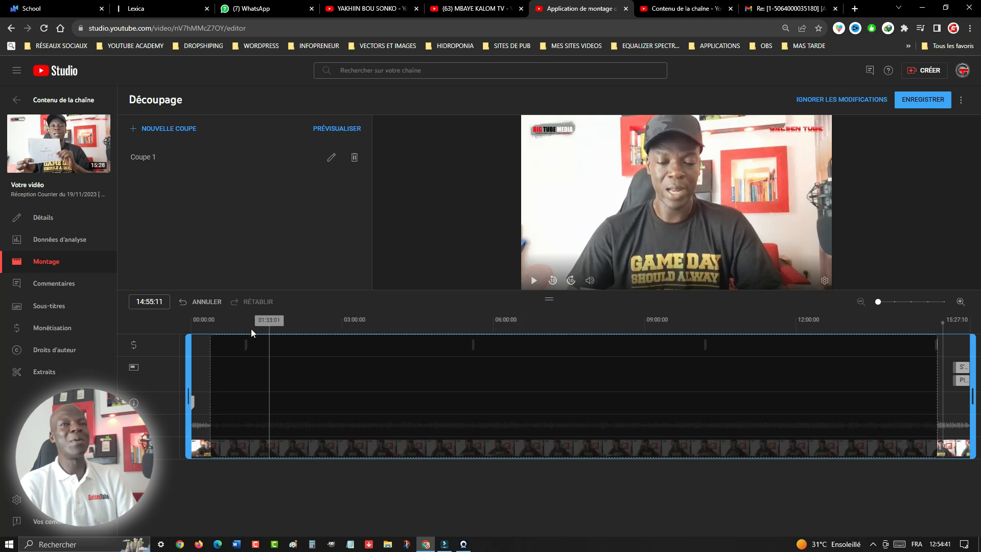
# Save the trimmed video and accept the save confirmation.
pyautogui.moveTo(222, 362)
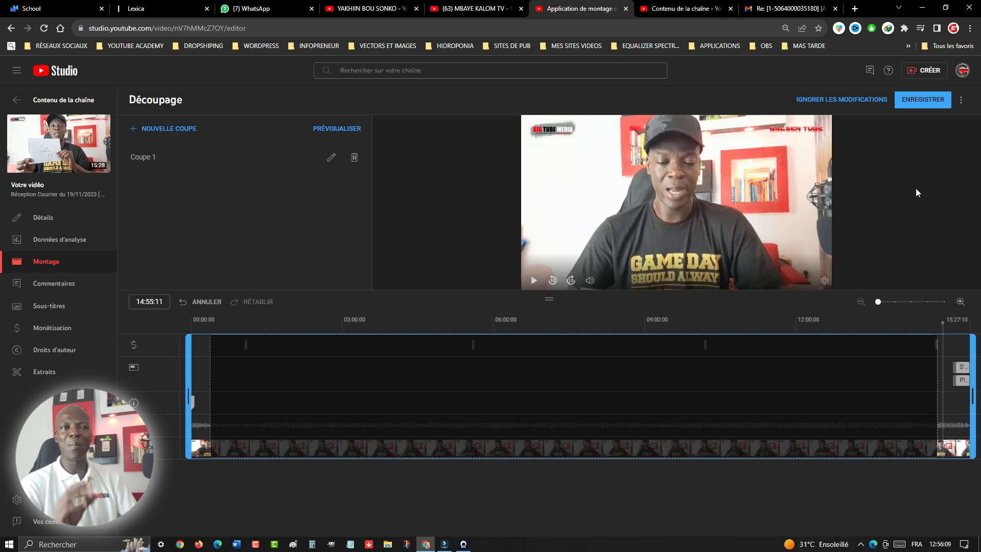
pyautogui.click(923, 102)
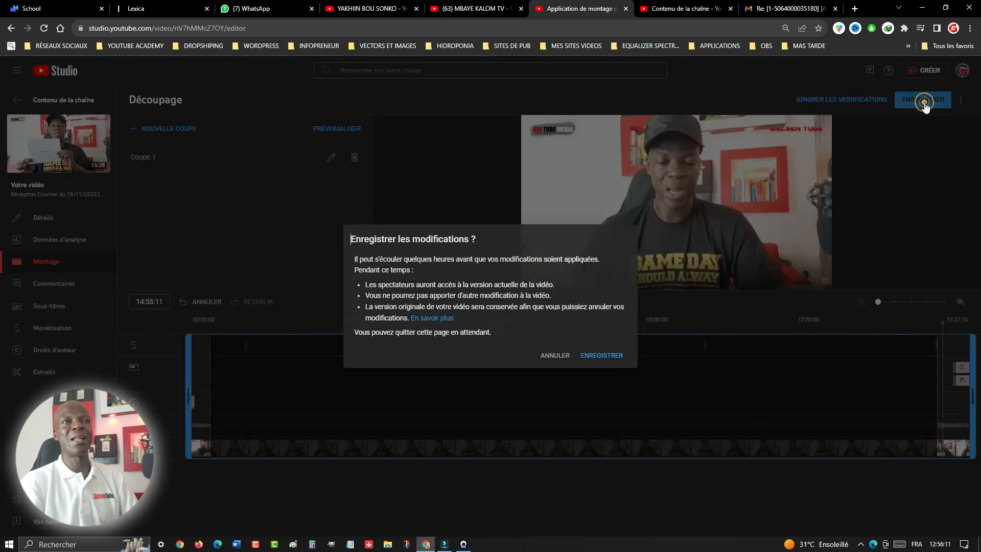
pyautogui.click(602, 355)
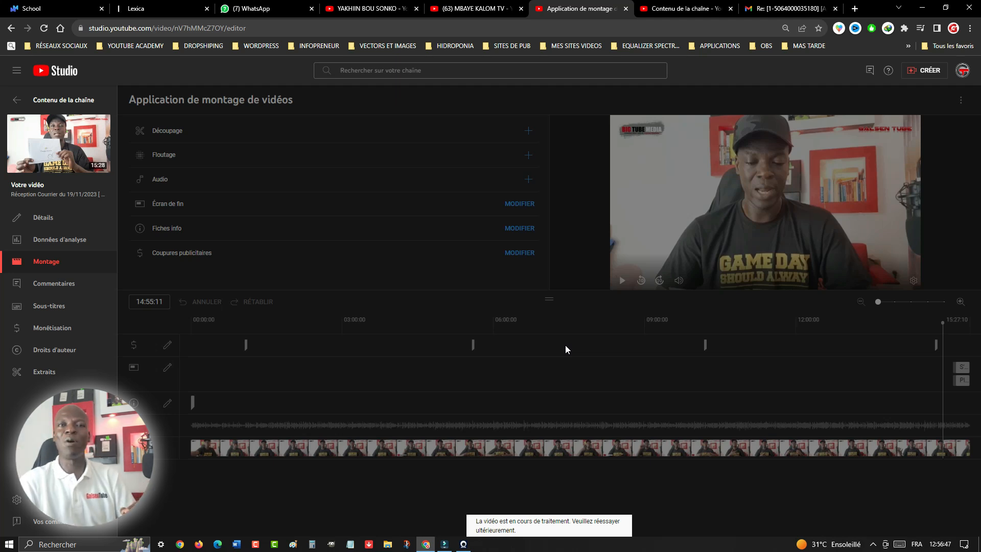
# Open the trim tool for the video "Réception Courrier du 07/11/2023" and discard the cut starting at 0:00:00.
pyautogui.click(565, 344)
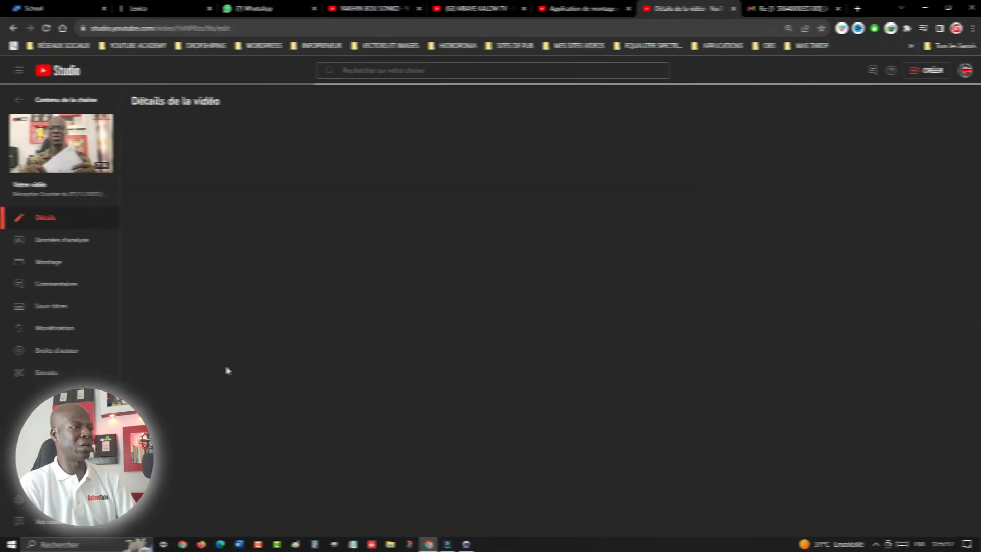
pyautogui.click(40, 261)
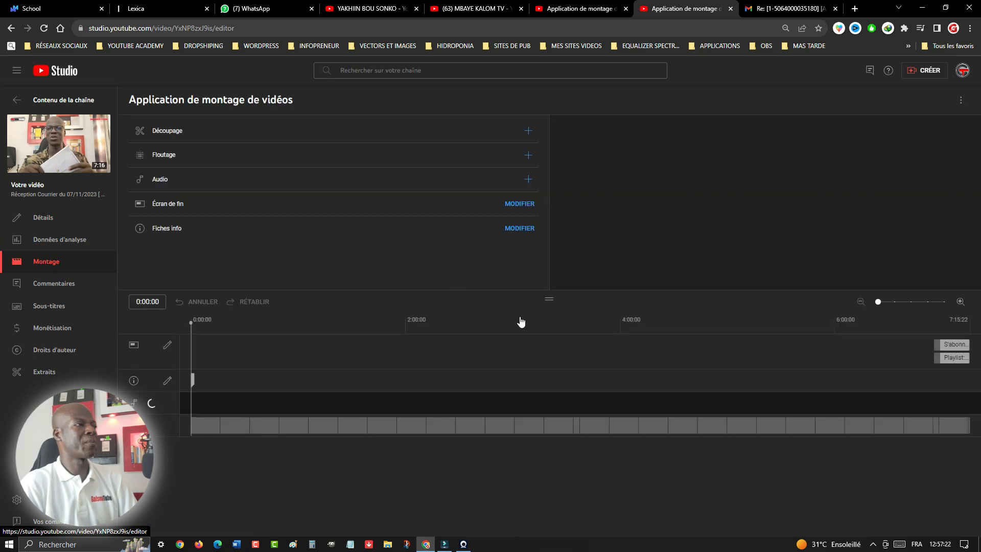
pyautogui.click(164, 131)
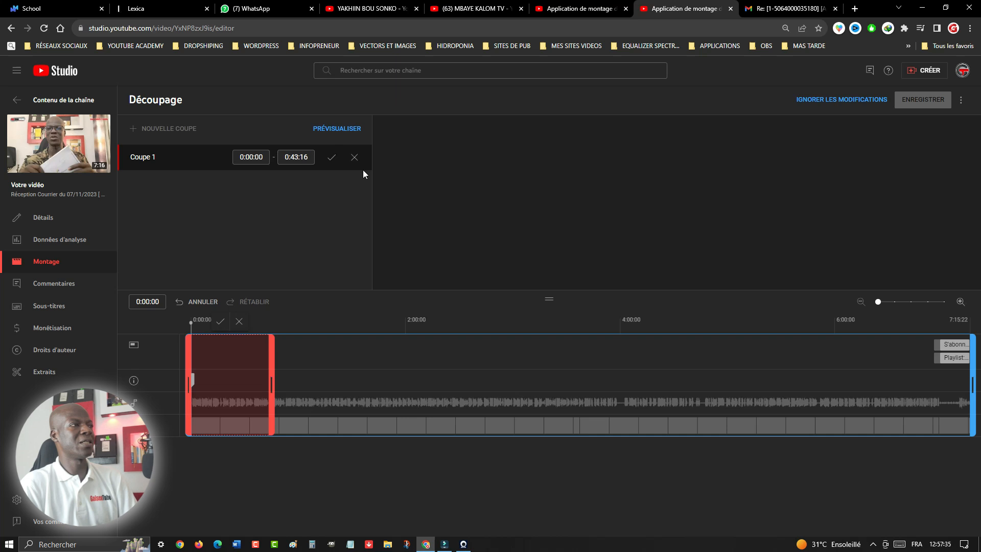
pyautogui.click(355, 158)
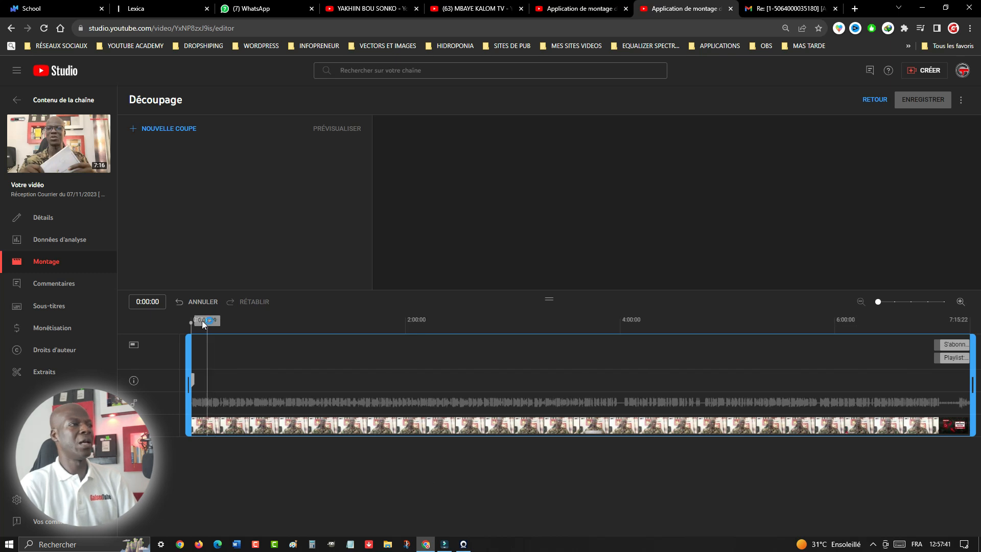
# Cut out the section from 0:17:06 to 0:33:15 near the start of the video.
pyautogui.moveTo(190, 323); pyautogui.dragTo(222, 322)
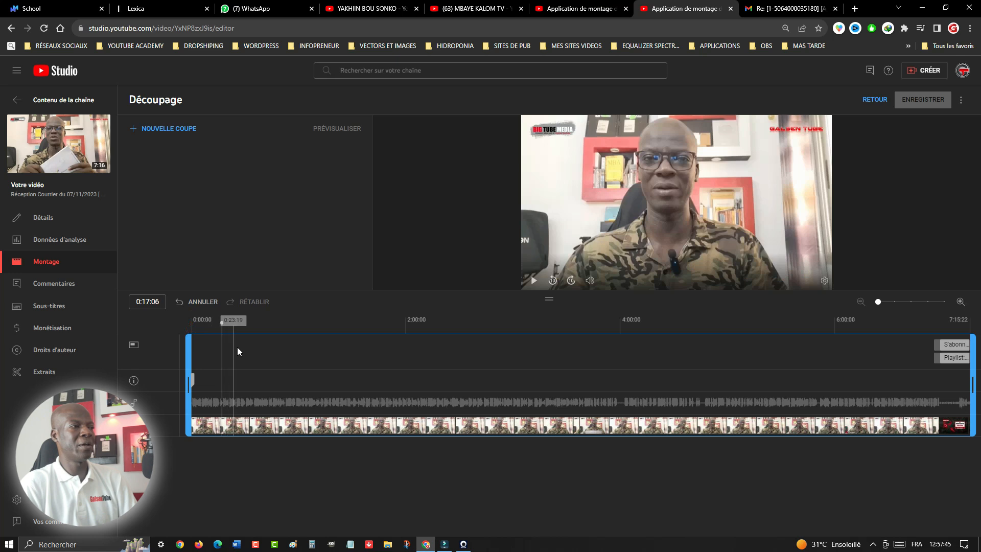
pyautogui.click(165, 132)
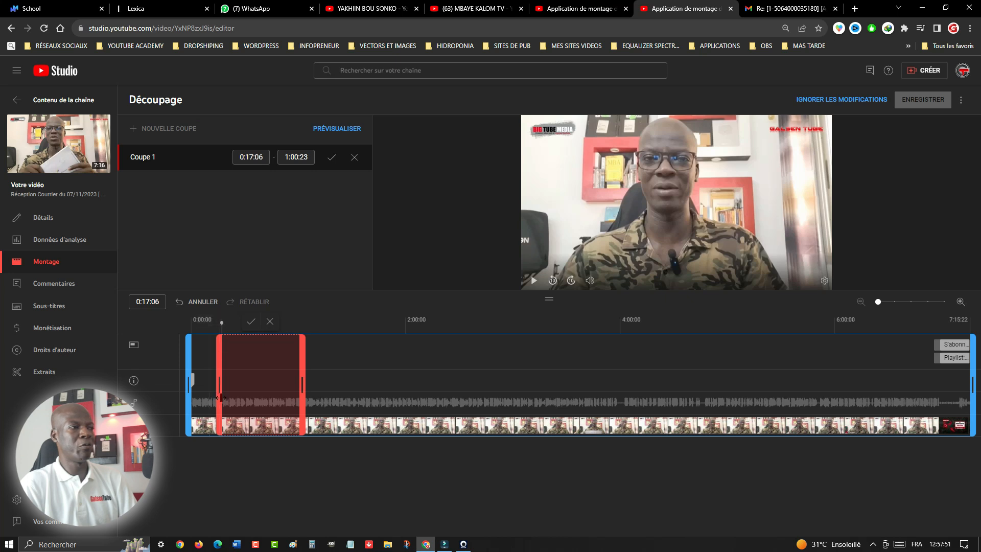
pyautogui.moveTo(302, 384); pyautogui.dragTo(254, 381)
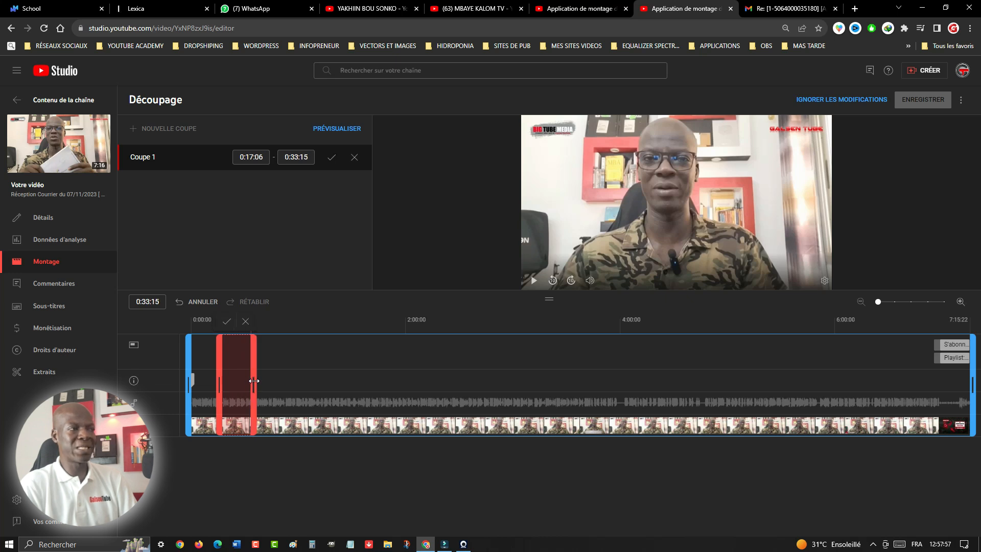
pyautogui.click(226, 321)
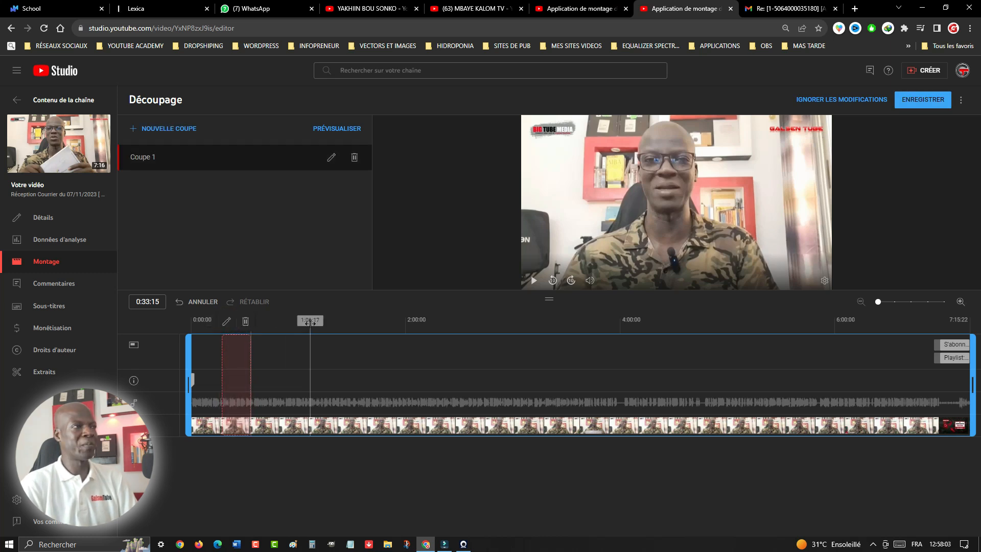
# Add a second cut in the middle of the video, from 2:04:06 to 4:03:04.
pyautogui.click(310, 323)
pyautogui.moveTo(310, 322); pyautogui.dragTo(413, 329)
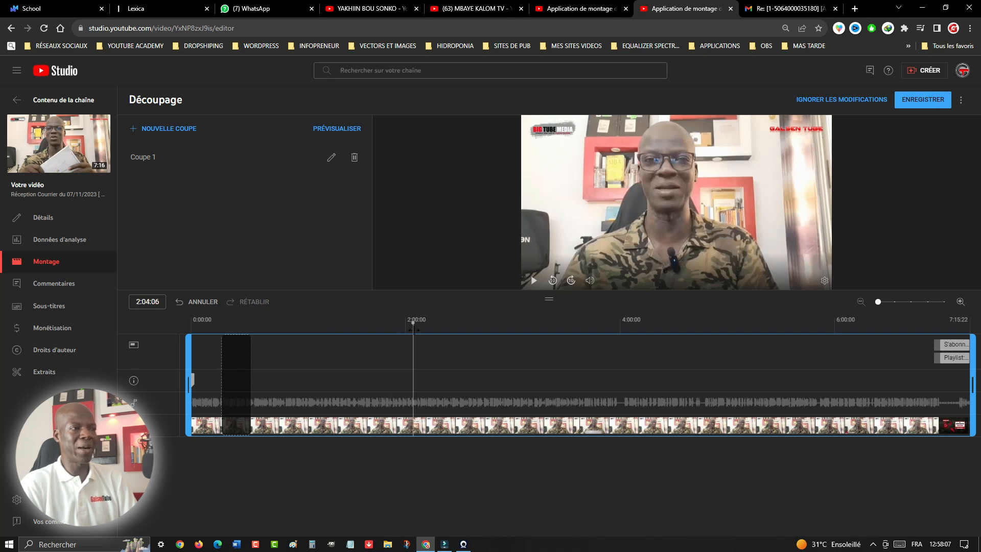
pyautogui.click(163, 128)
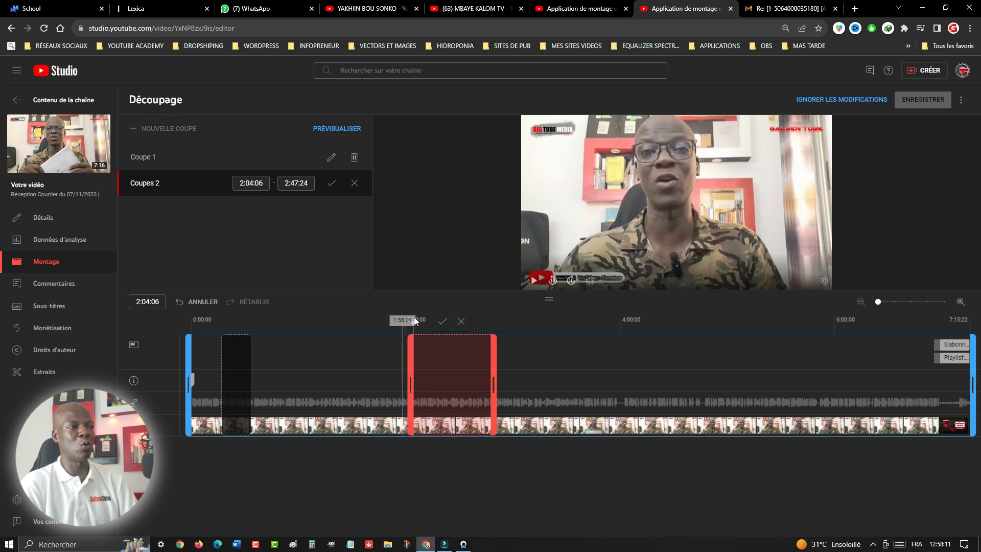
pyautogui.moveTo(492, 386); pyautogui.dragTo(626, 388)
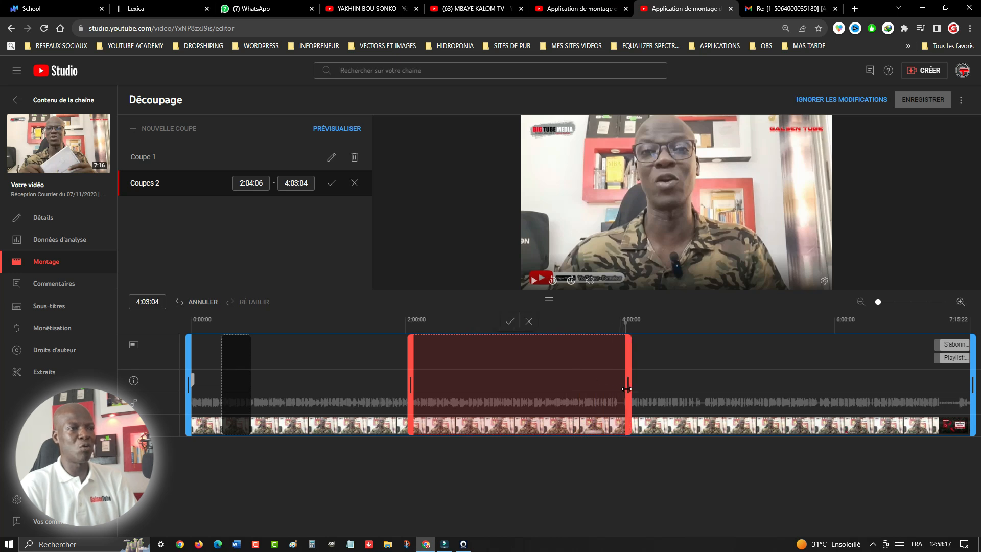
pyautogui.click(509, 322)
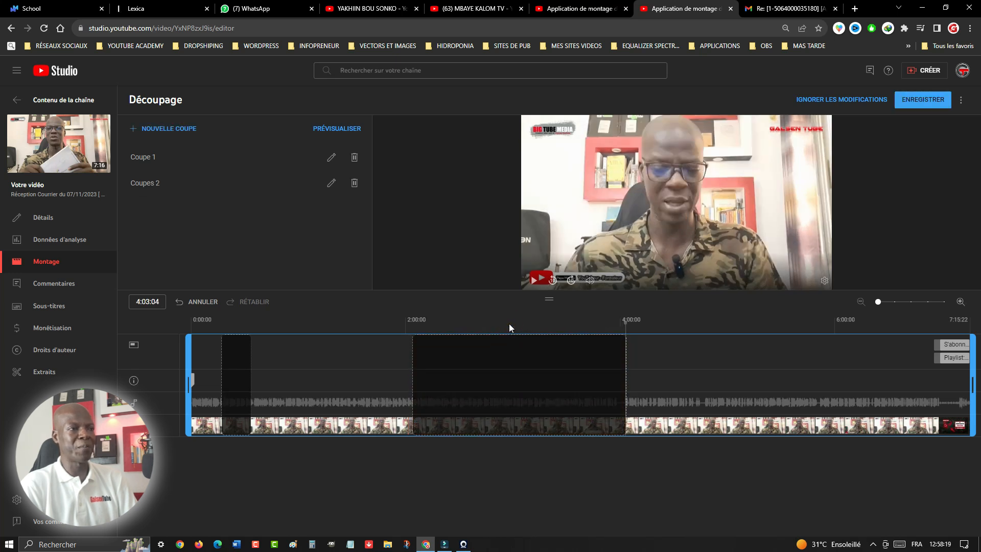
# Add a third cut towards the end of the video, from 5:54:20 to 6:08:12.
pyautogui.click(824, 325)
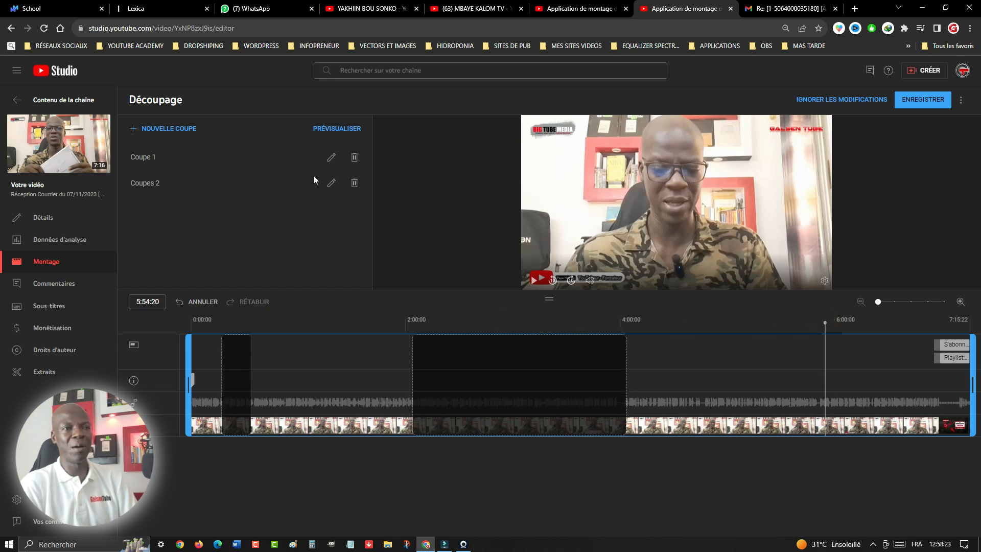
pyautogui.click(164, 128)
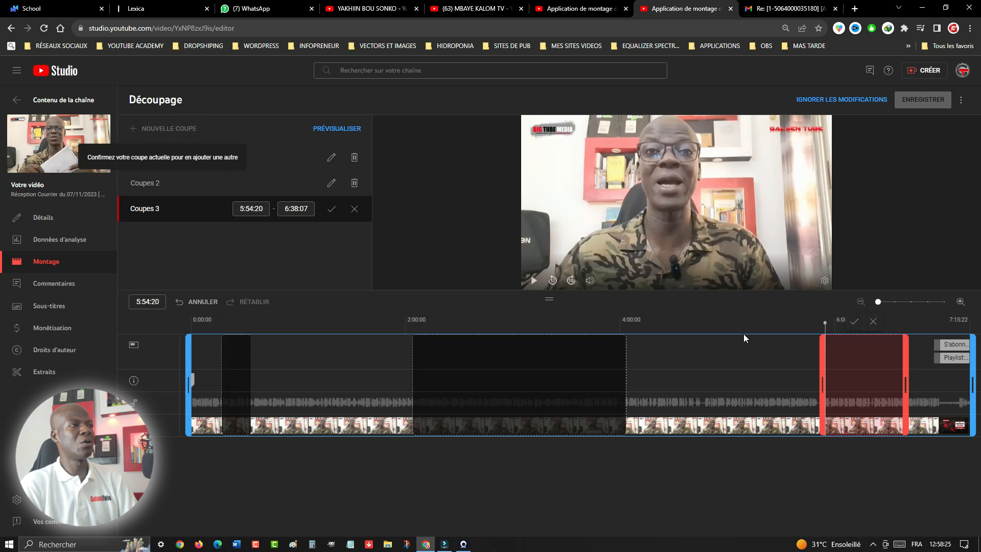
pyautogui.moveTo(904, 367); pyautogui.dragTo(849, 370)
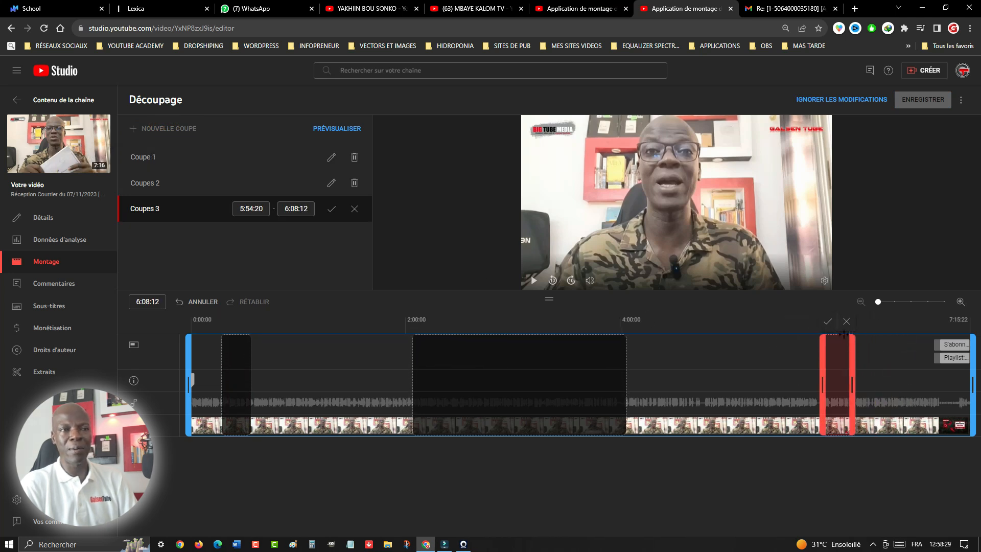
pyautogui.click(827, 321)
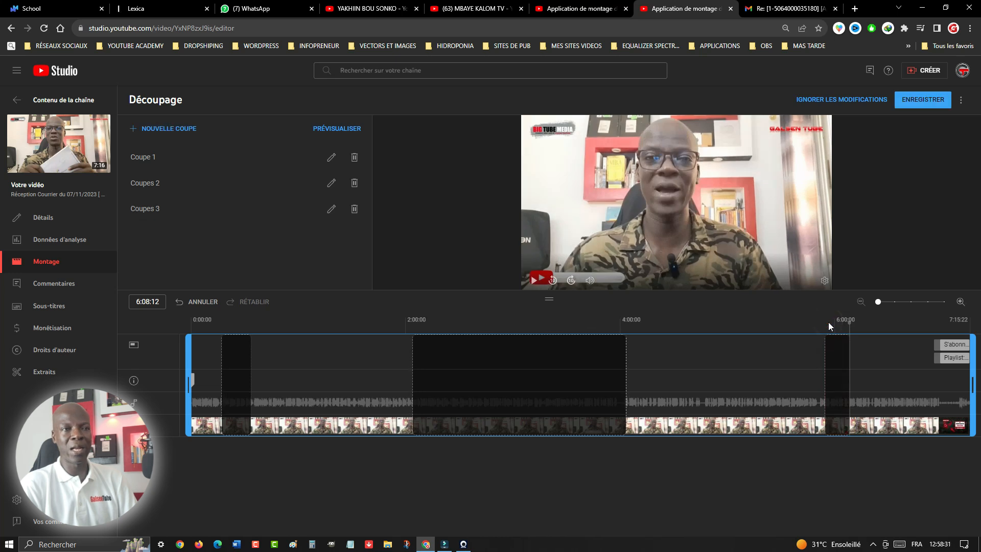